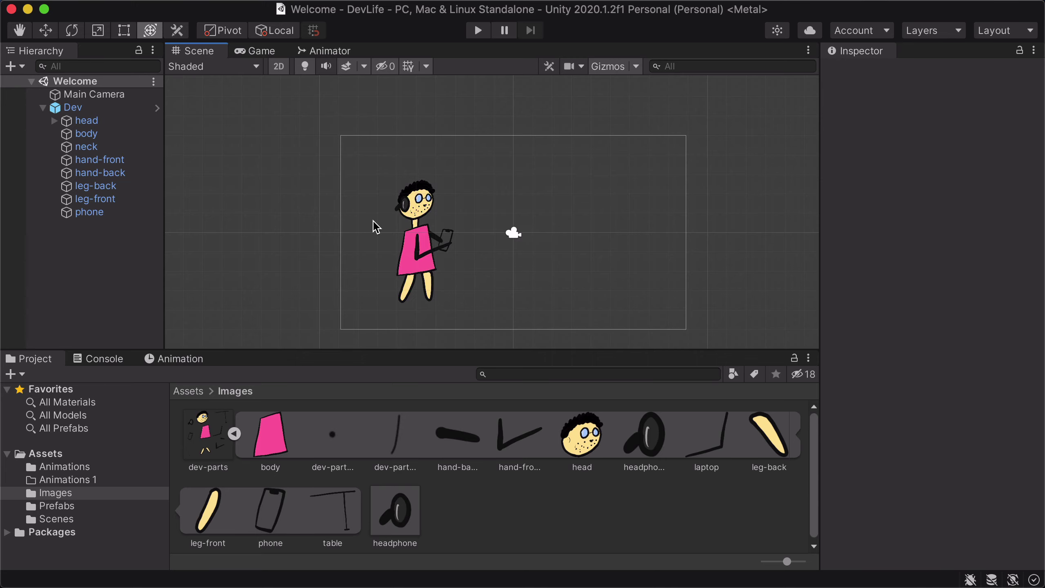
pyautogui.scroll(3, 372, 226)
pyautogui.scroll(3, 372, 226)
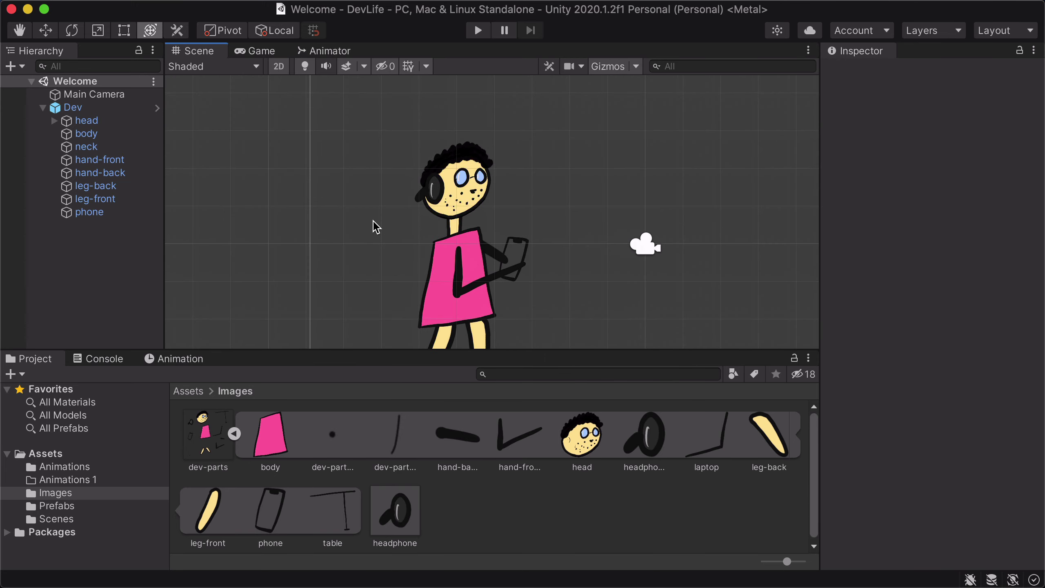
pyautogui.scroll(1, 372, 227)
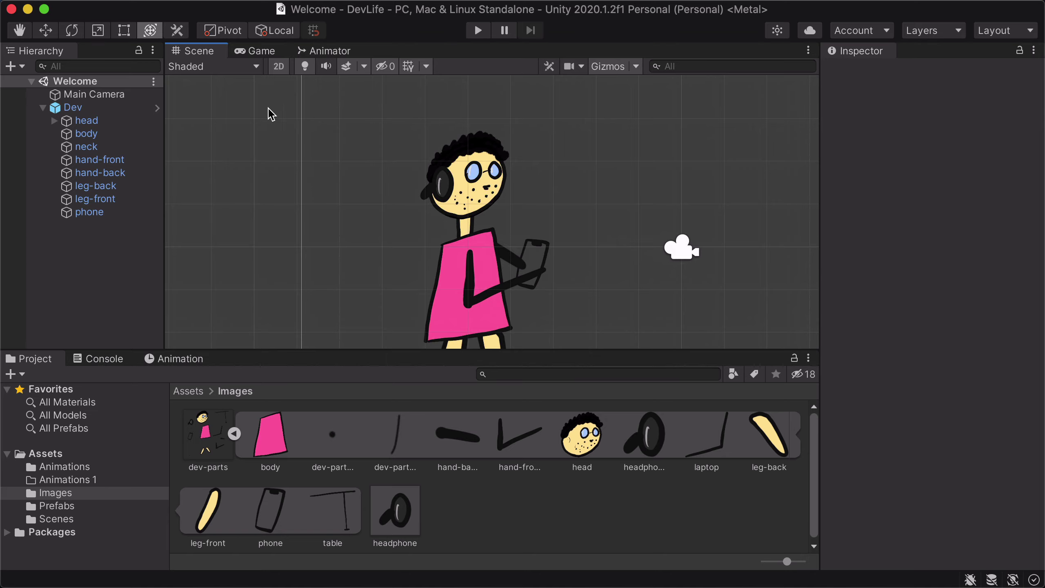
# - Show the character through the game camera in the Game view, then select the Images folder
pyautogui.click(254, 52)
pyautogui.scroll(2, 357, 194)
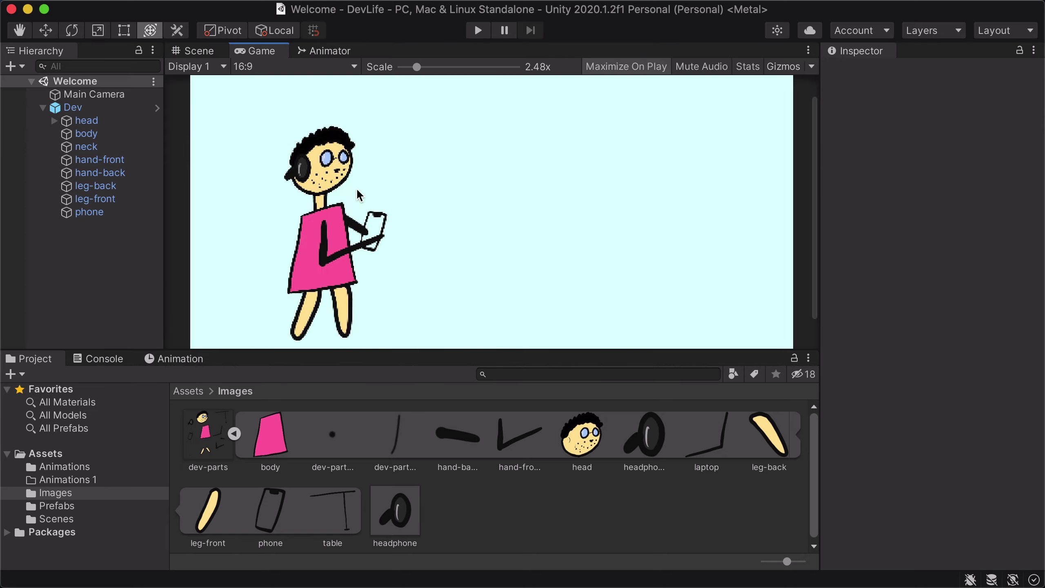
pyautogui.scroll(2, 357, 193)
pyautogui.scroll(1, 357, 193)
pyautogui.scroll(-1, 357, 188)
pyautogui.scroll(-2, 357, 188)
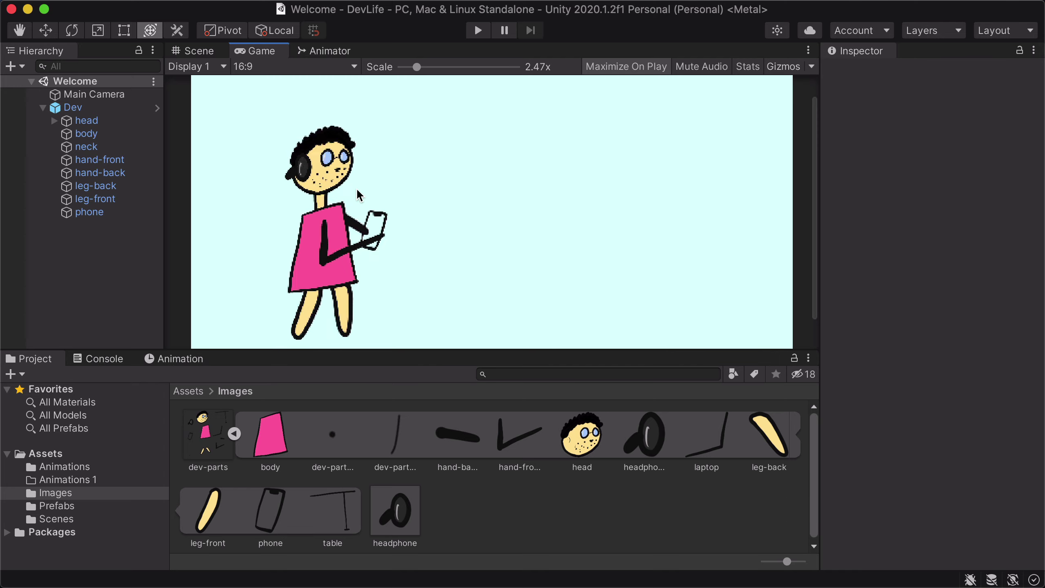
pyautogui.scroll(-2, 356, 188)
pyautogui.scroll(-1, 357, 188)
pyautogui.click(57, 494)
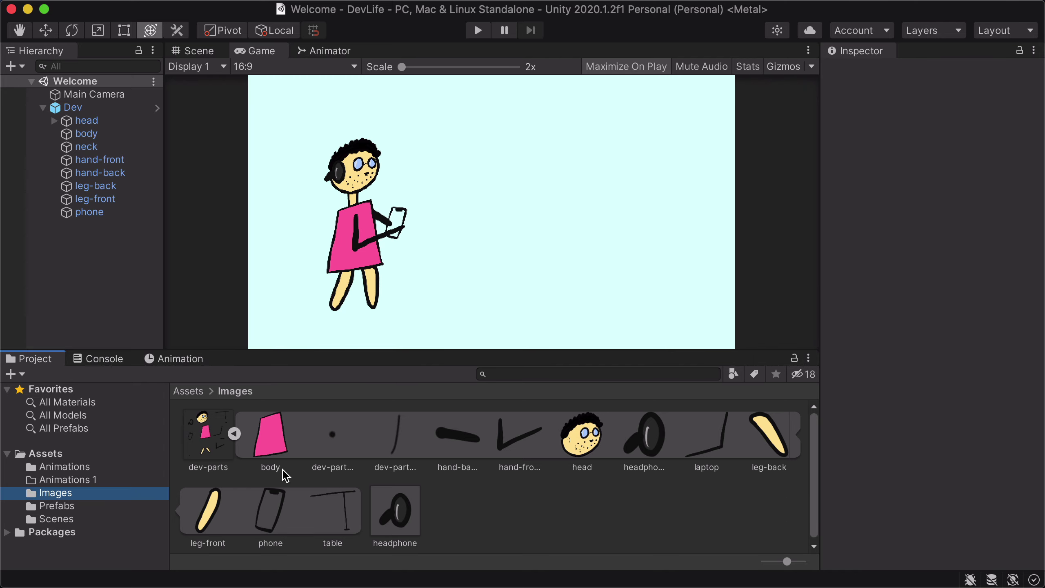
# - Select the dev-parts sprite sheet to show its import settings in the Inspector
pyautogui.click(200, 437)
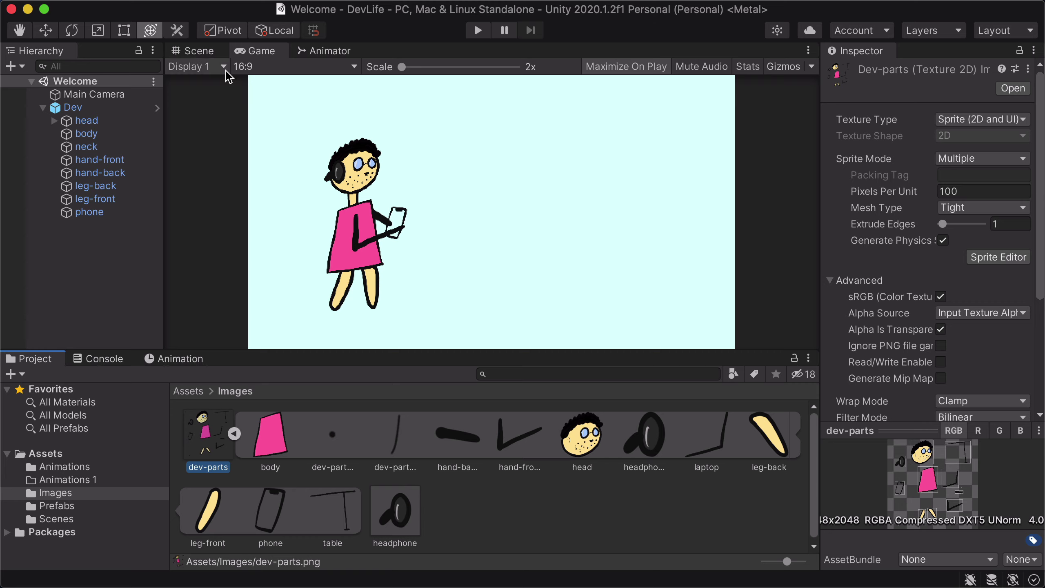
# - Untick Low Resolution Aspect Ratios in the 16:9 aspect menu and recheck that it stays off
pyautogui.click(260, 73)
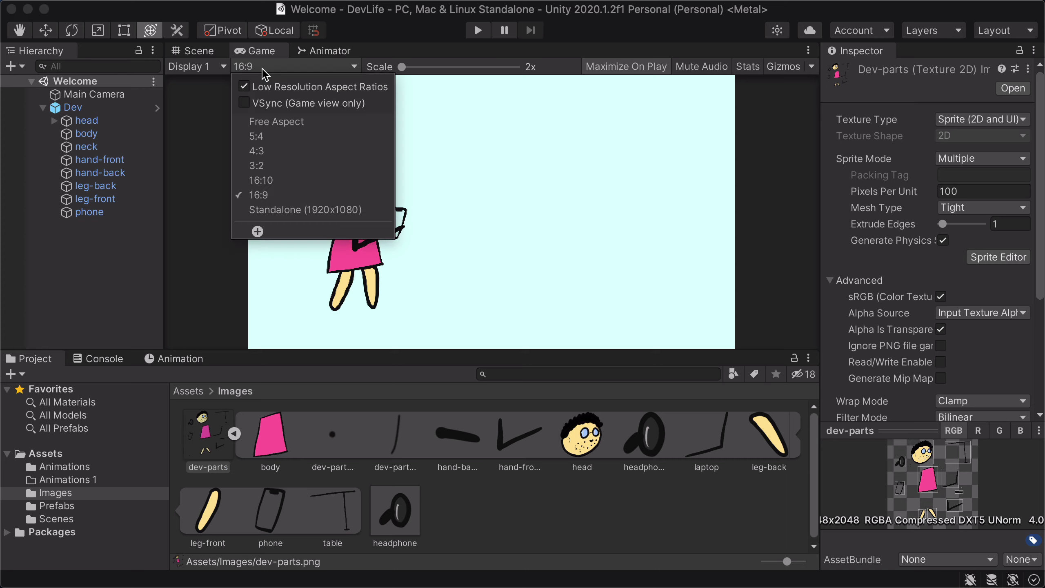
pyautogui.click(244, 94)
pyautogui.click(196, 113)
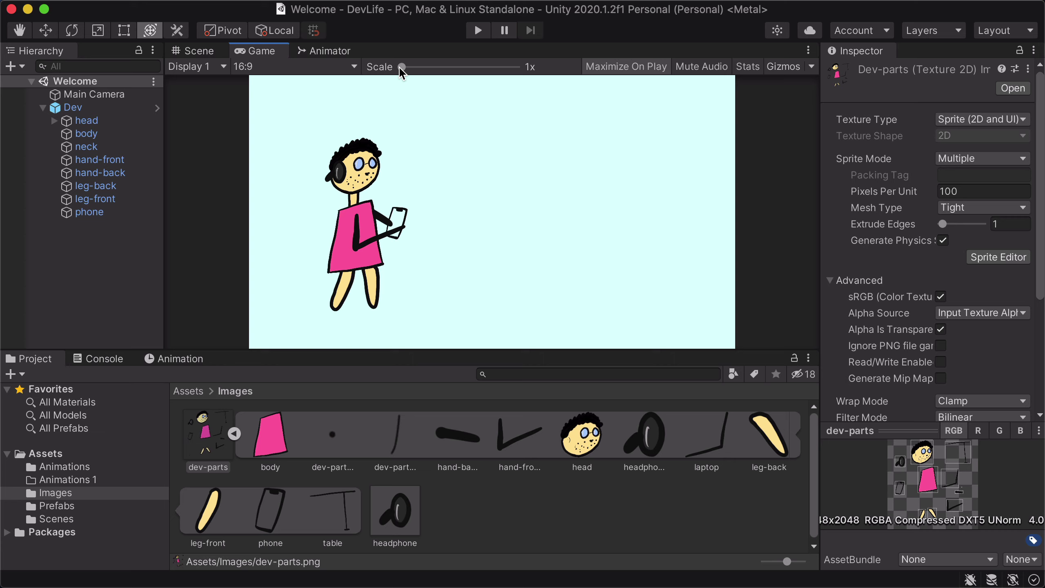
pyautogui.click(359, 67)
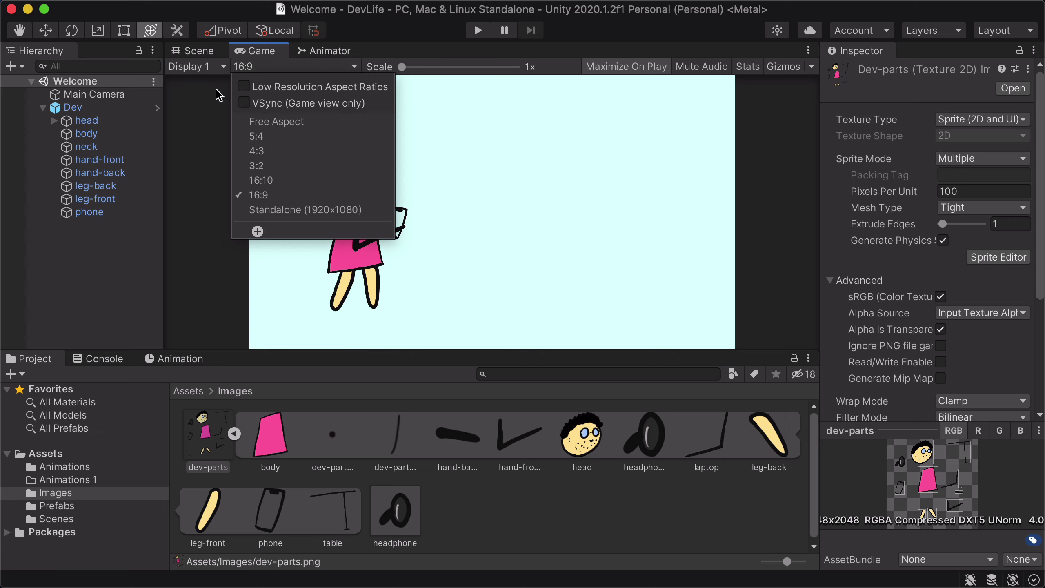
pyautogui.click(300, 69)
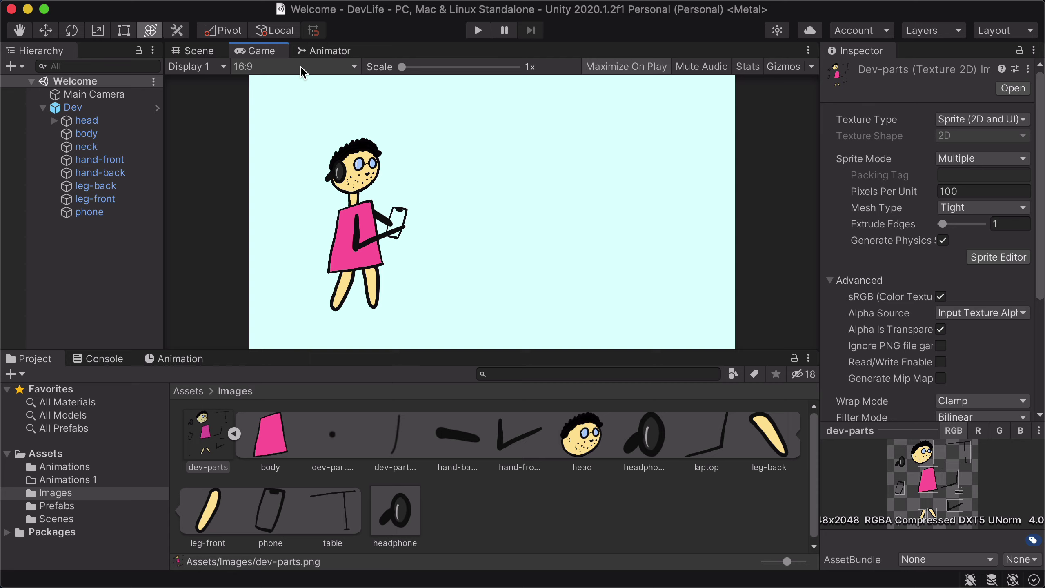